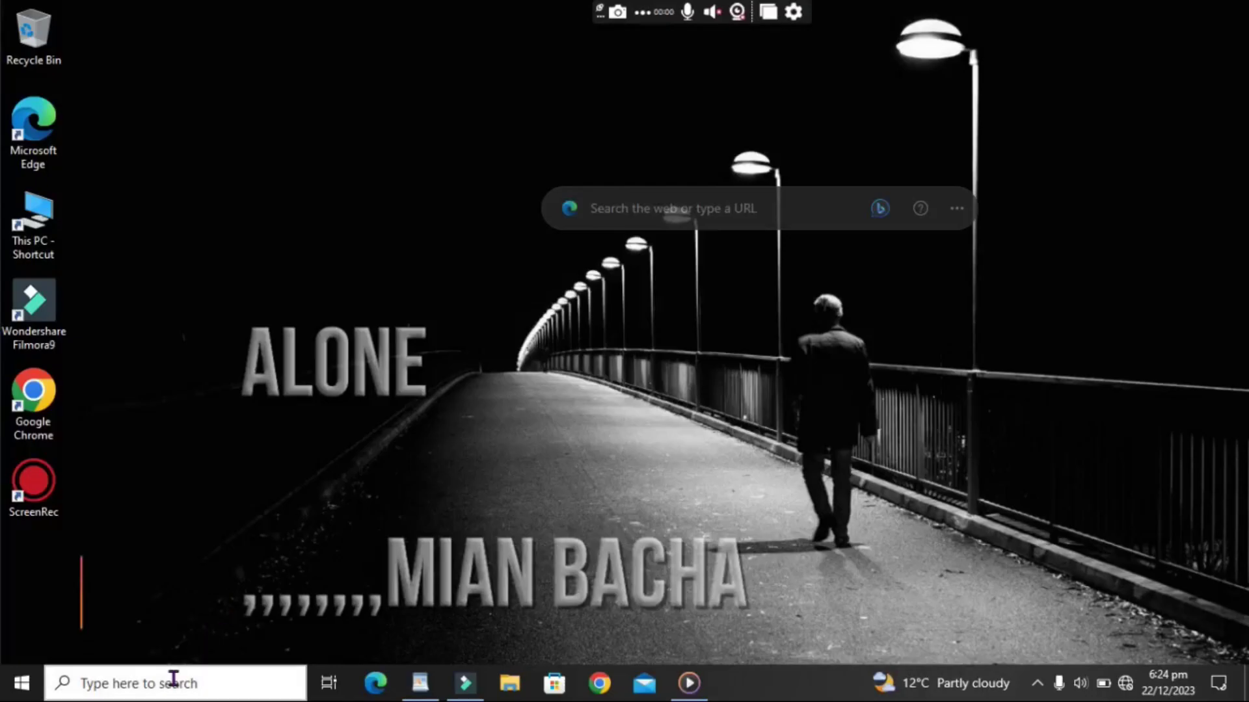
Launch 'Edit group policy' from the Recent list in Windows search
{"action": "left_click", "coordinate": [173, 680]}
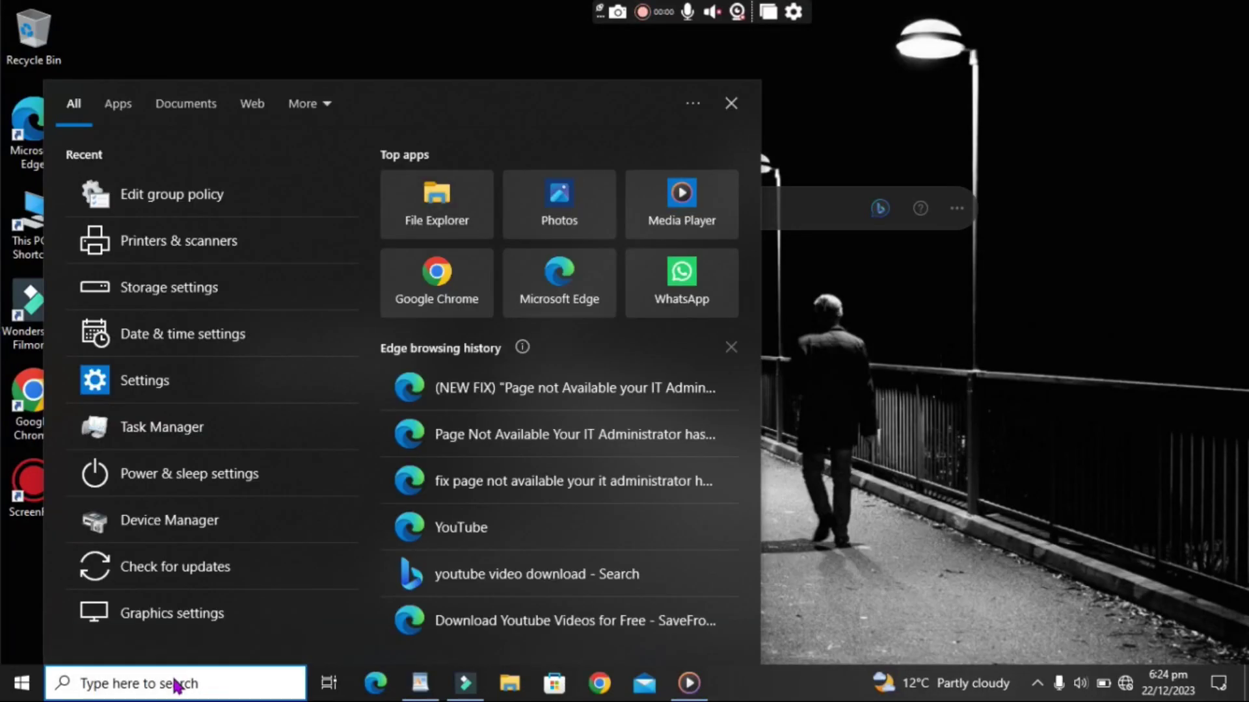
{"action": "left_click", "coordinate": [237, 213]}
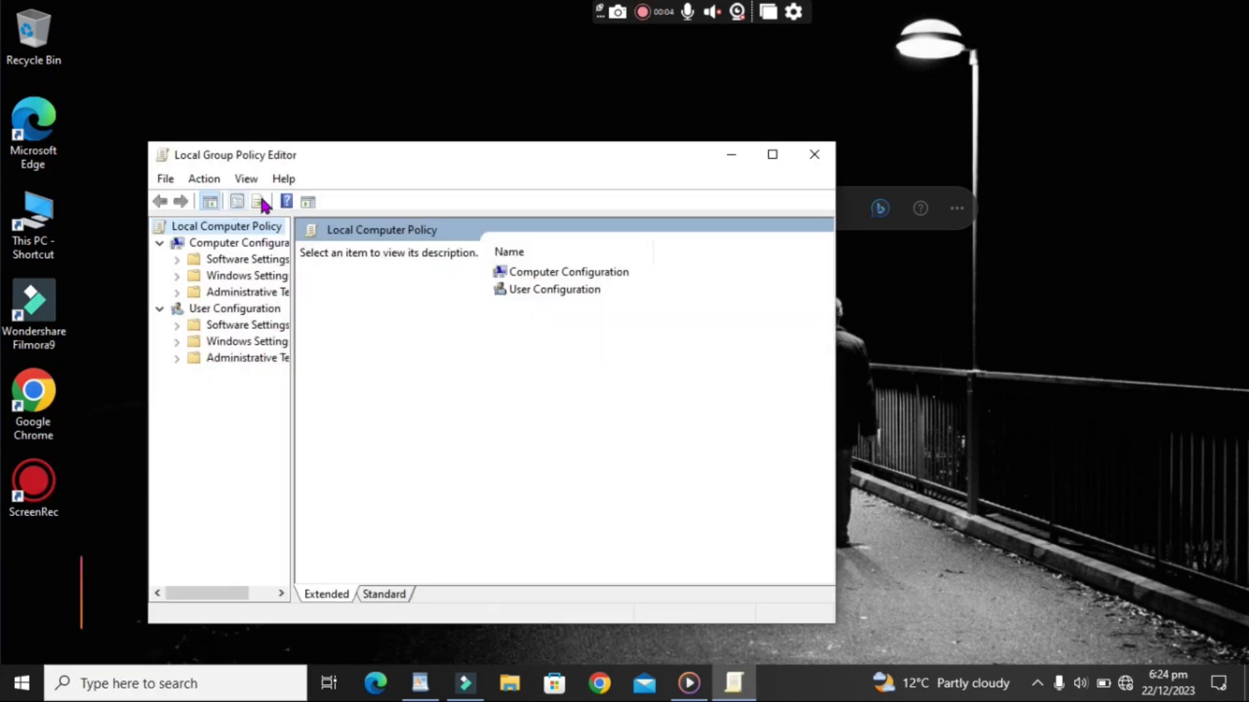
Maximize the editor and open Windows Security's 'Hide the Ransomware data recovery area' policy
{"action": "left_click", "coordinate": [771, 155]}
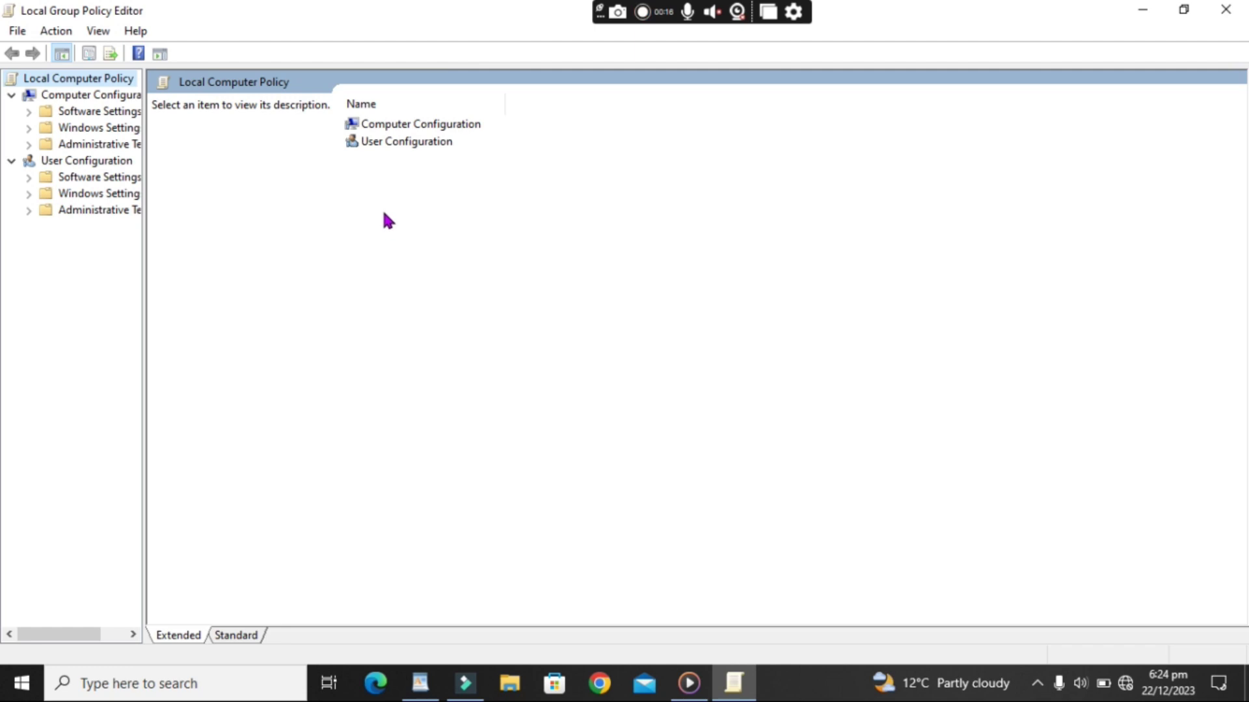
{"action": "double_click", "coordinate": [436, 131]}
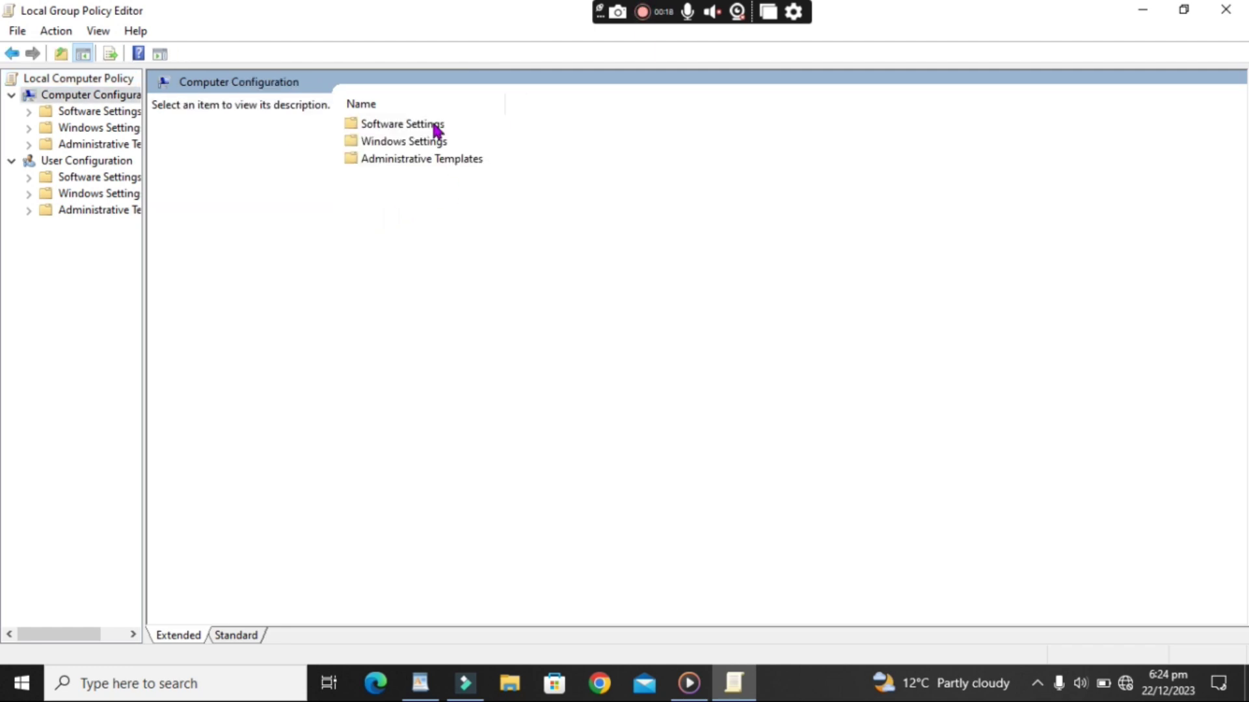
{"action": "double_click", "coordinate": [391, 161]}
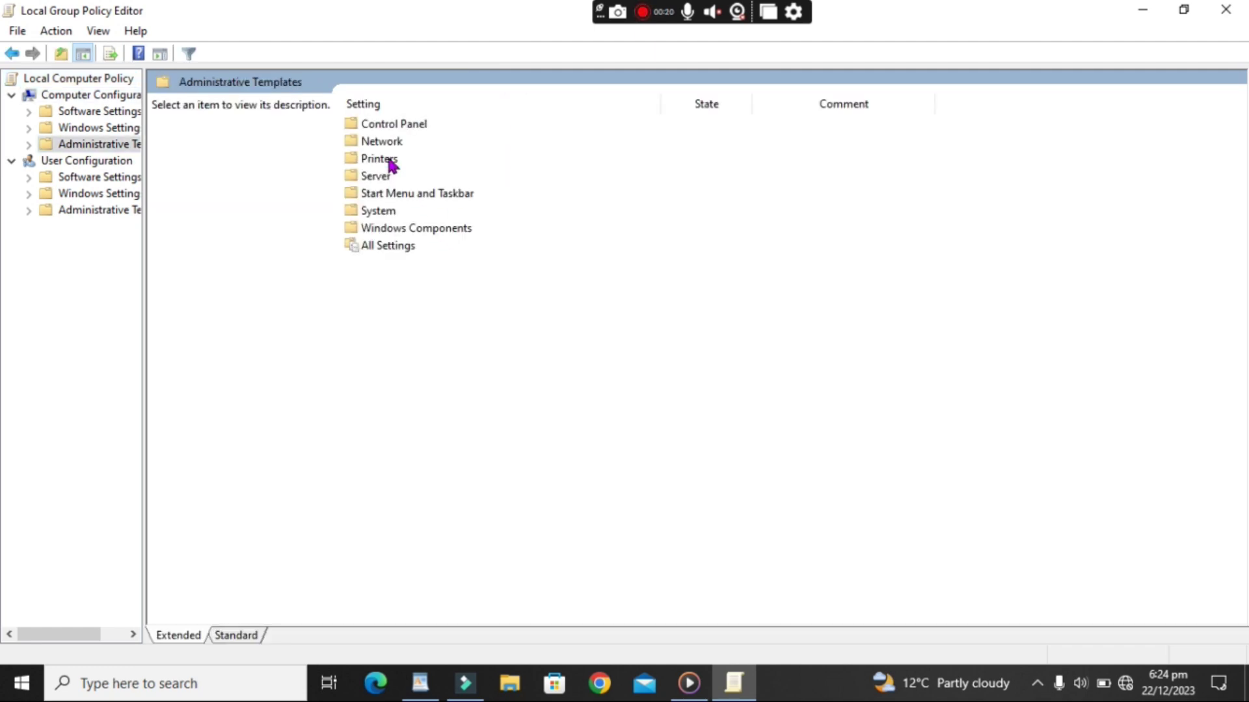
{"action": "double_click", "coordinate": [453, 234]}
{"action": "scroll", "coordinate": [587, 593], "scroll_direction": "down", "scroll_amount": 15}
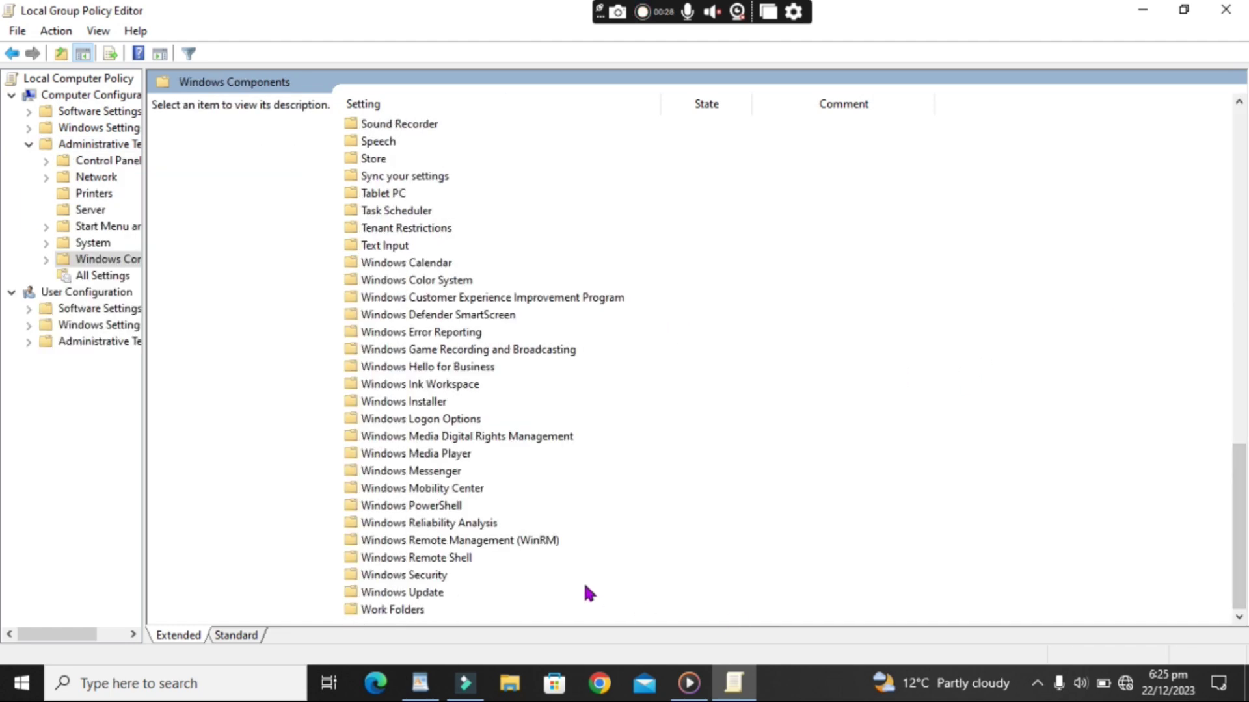
{"action": "double_click", "coordinate": [424, 577]}
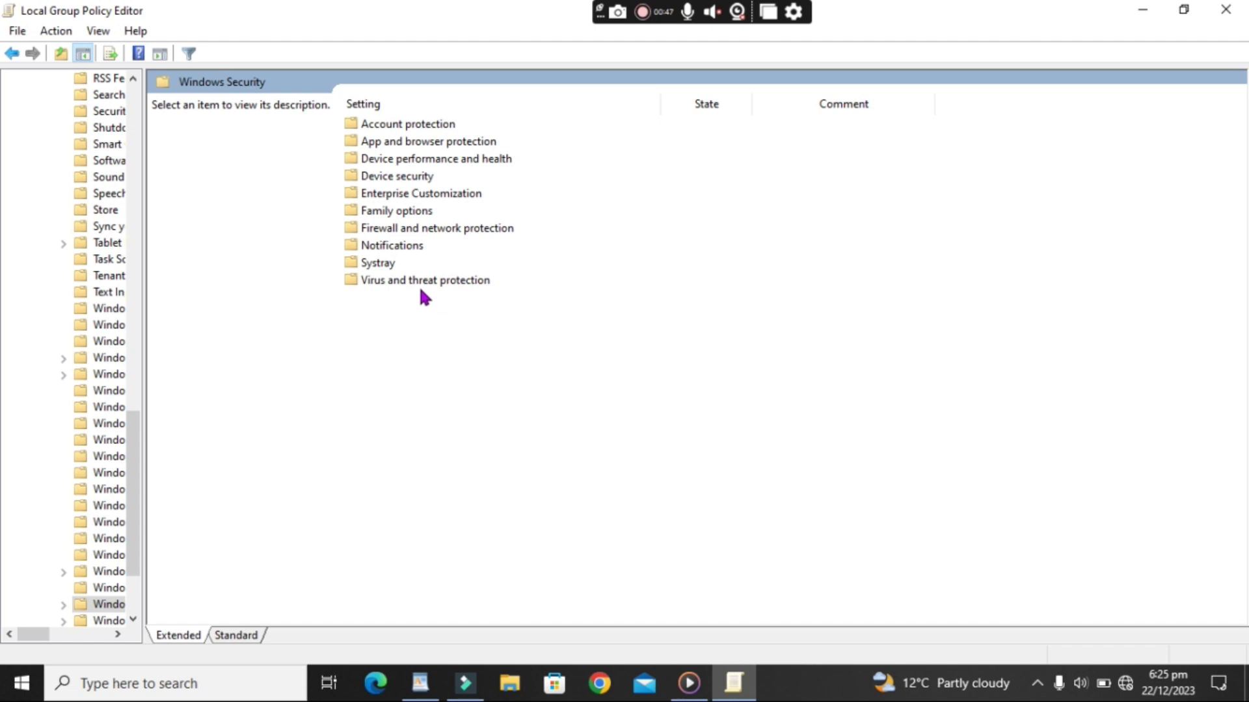
{"action": "double_click", "coordinate": [422, 281]}
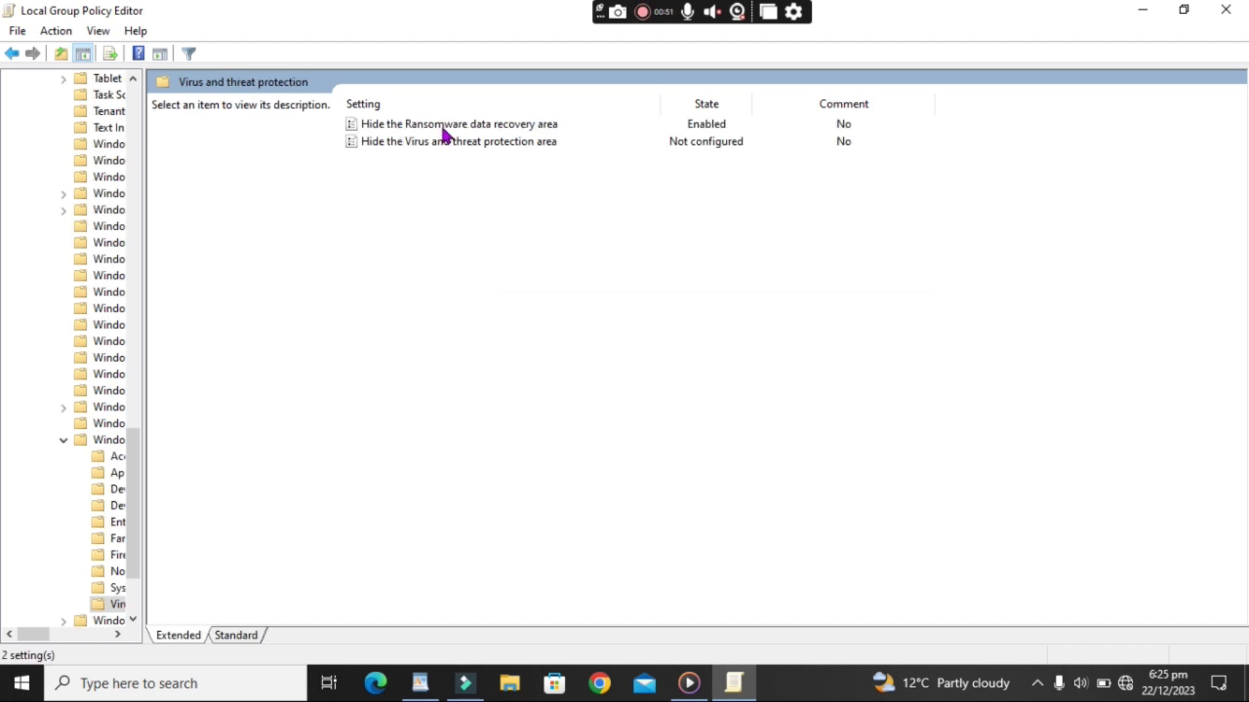
{"action": "double_click", "coordinate": [444, 124]}
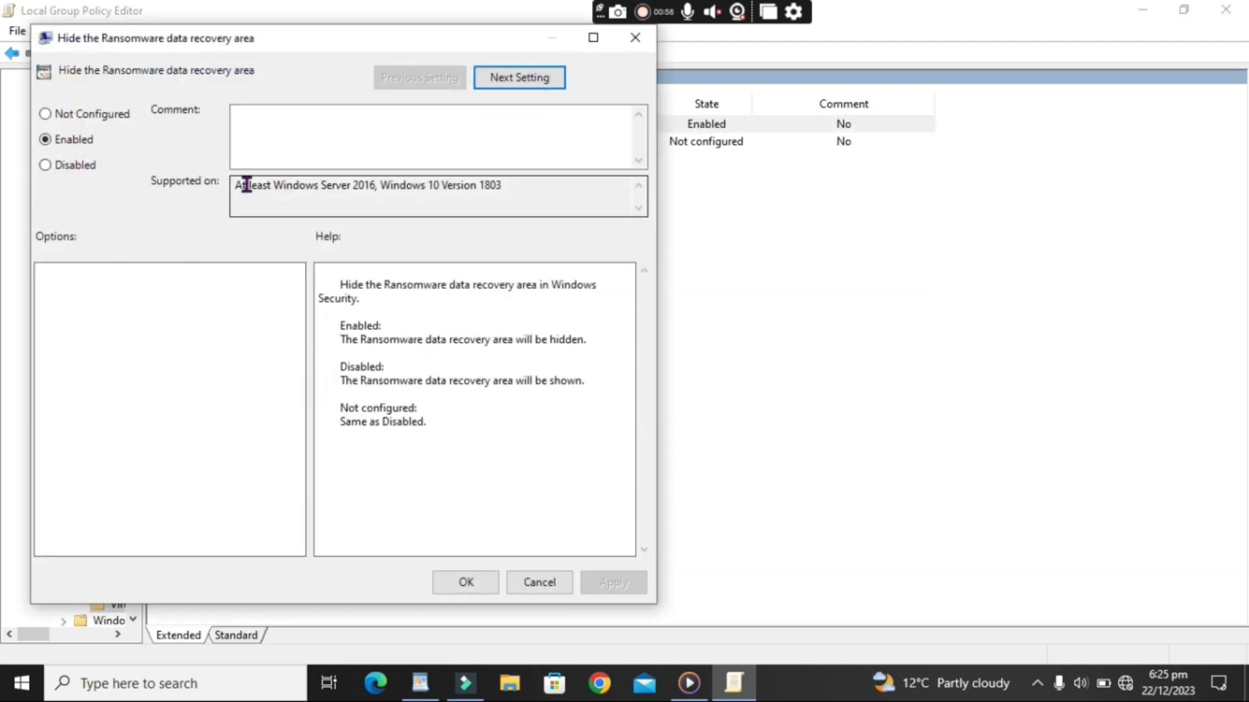
Switch the Ransomware policy from Enabled to Not Configured, apply it and close the dialog
{"action": "left_click", "coordinate": [46, 114]}
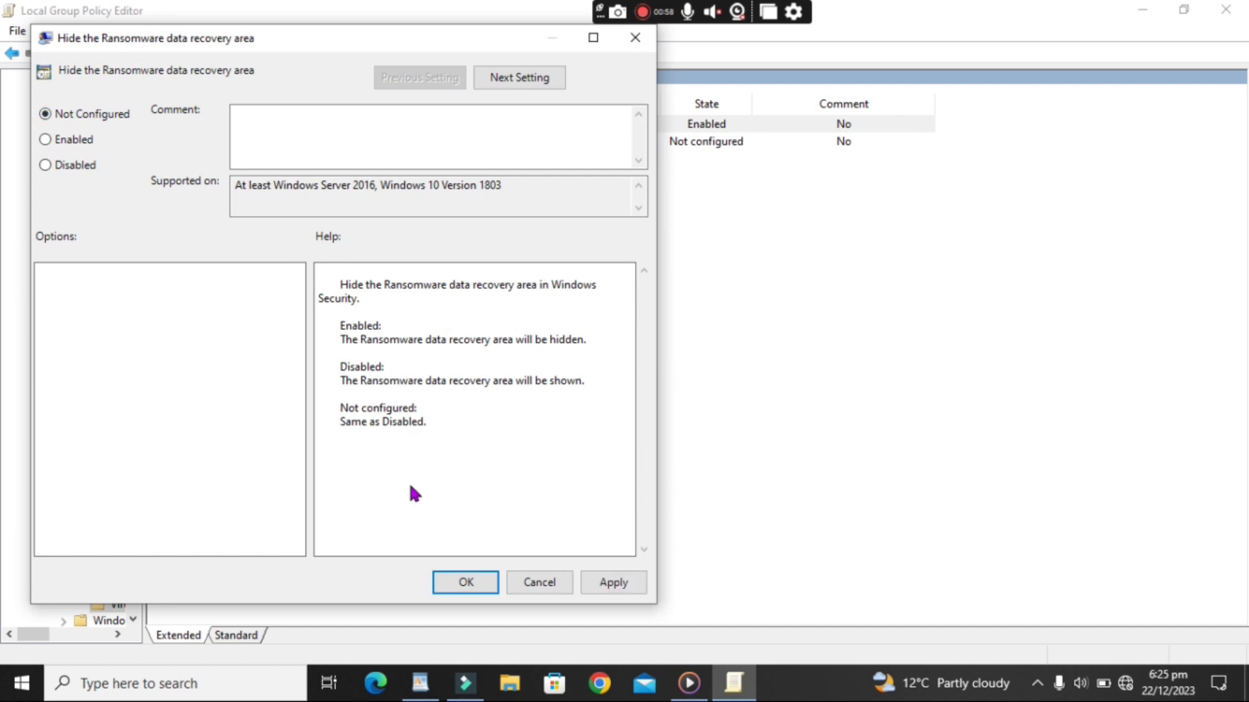
{"action": "left_click", "coordinate": [615, 583]}
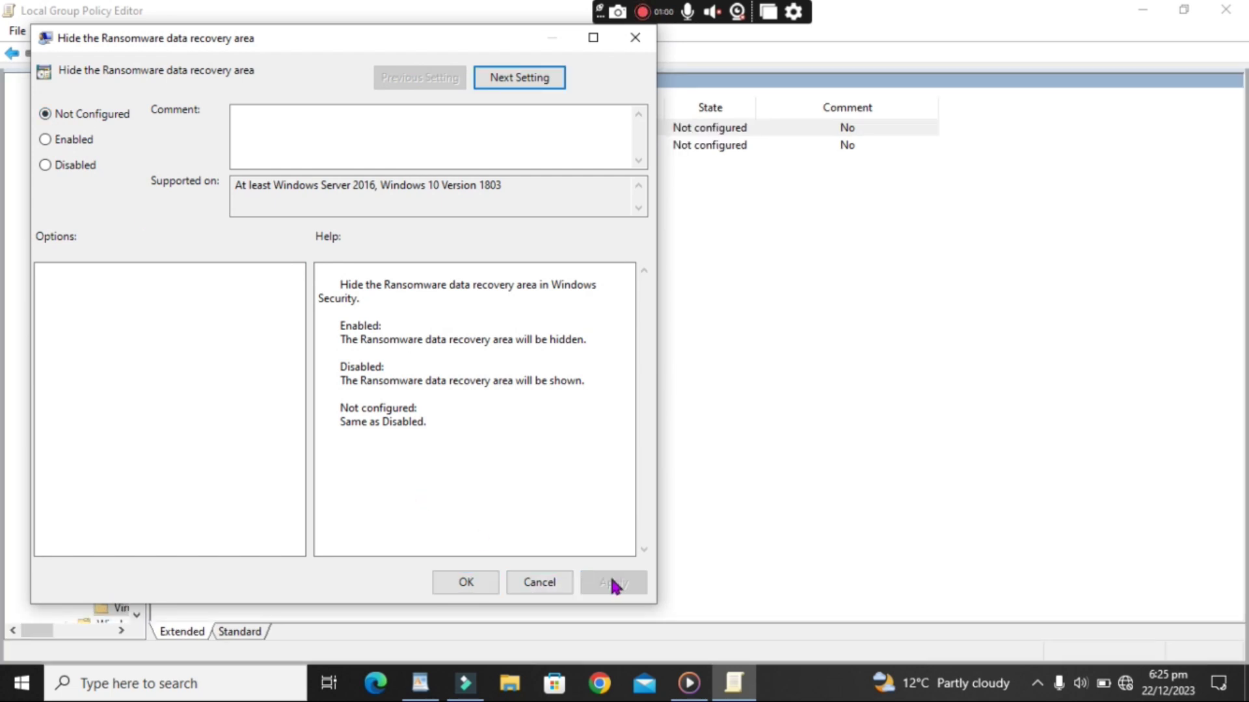
{"action": "left_click", "coordinate": [494, 588]}
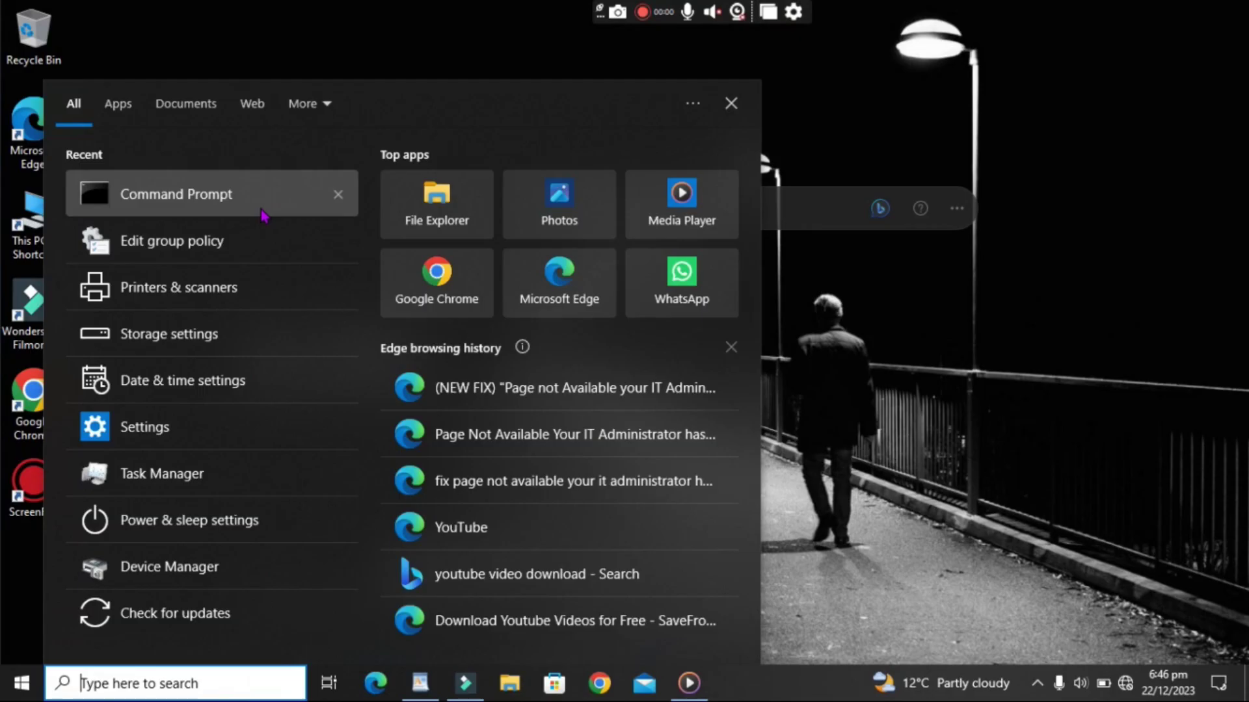
Launch Command Prompt and run gpupdate, which is rejected as not recognized
{"action": "left_click", "coordinate": [262, 213]}
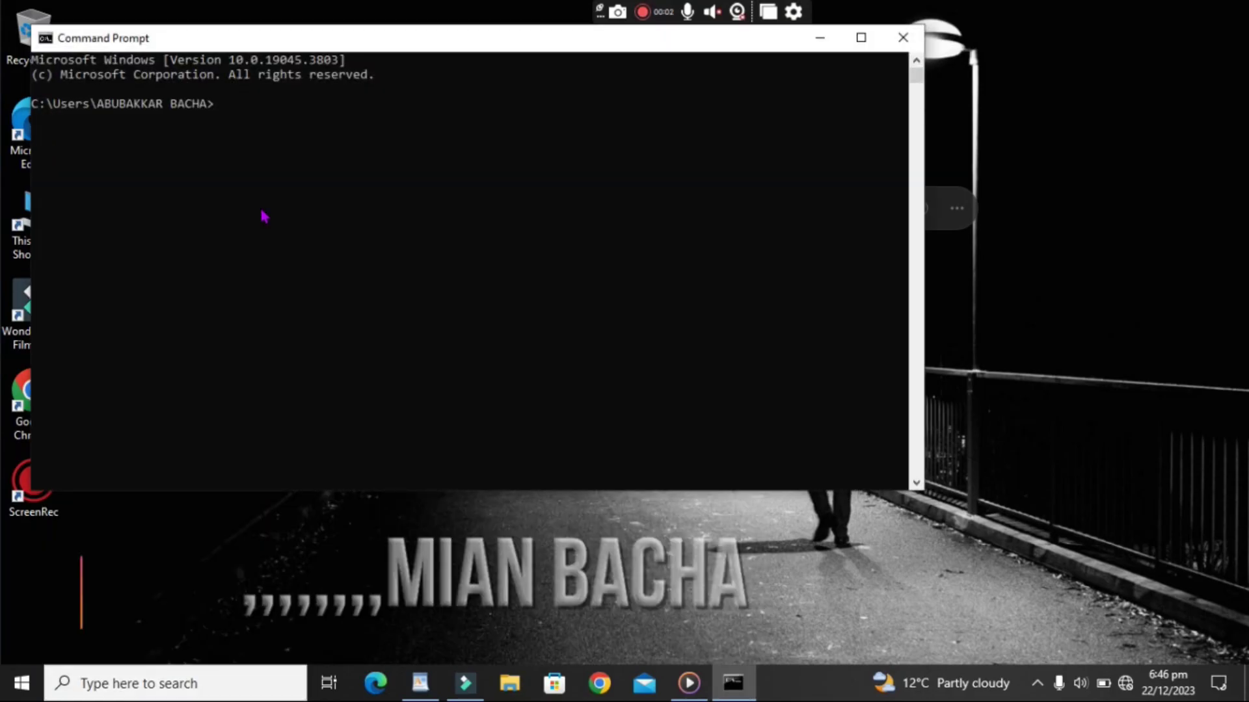
{"action": "type", "text": "GUPUPDATE"}
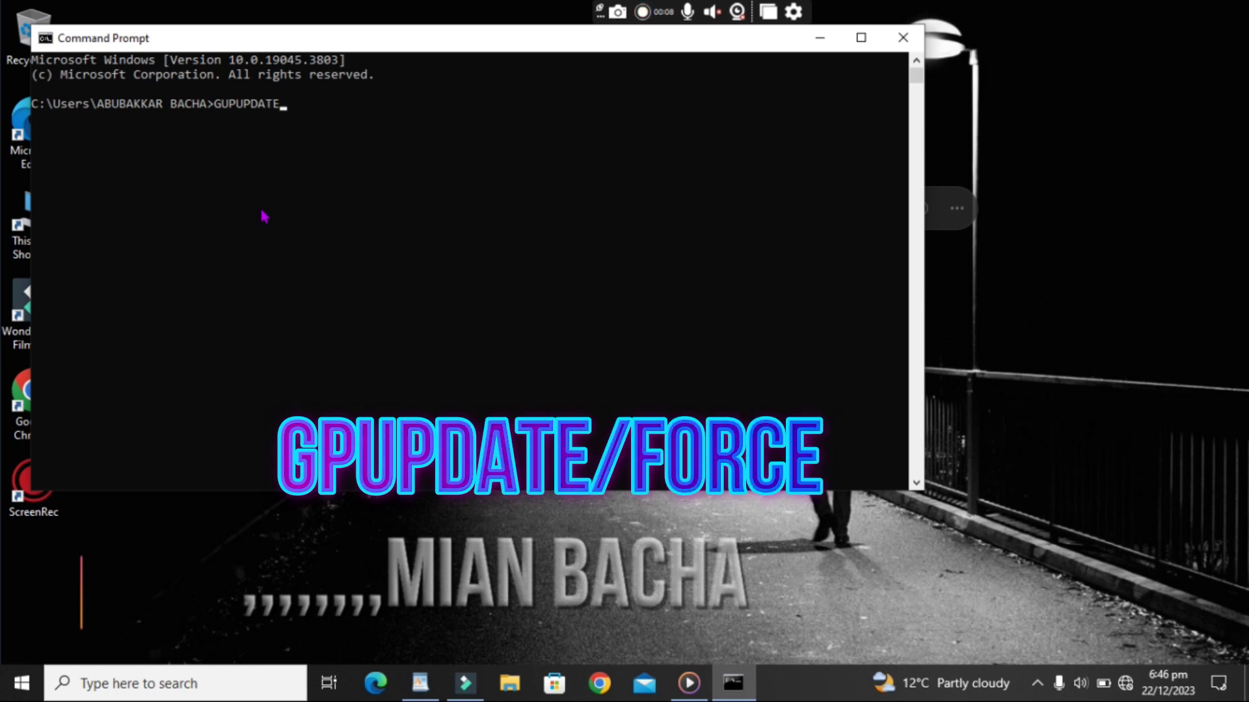
{"action": "key", "text": "Return"}
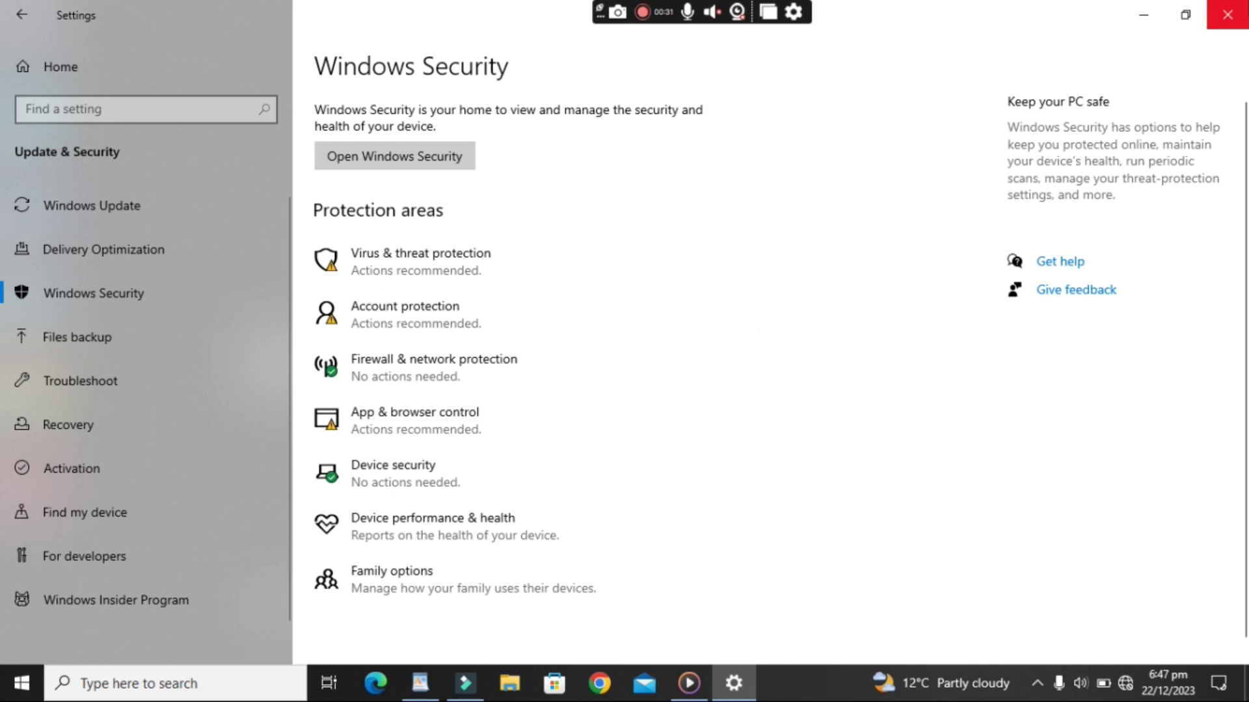
Close the Settings window showing the Windows Security protection areas
{"action": "left_click", "coordinate": [1227, 15]}
{"action": "right_click", "coordinate": [250, 303]}
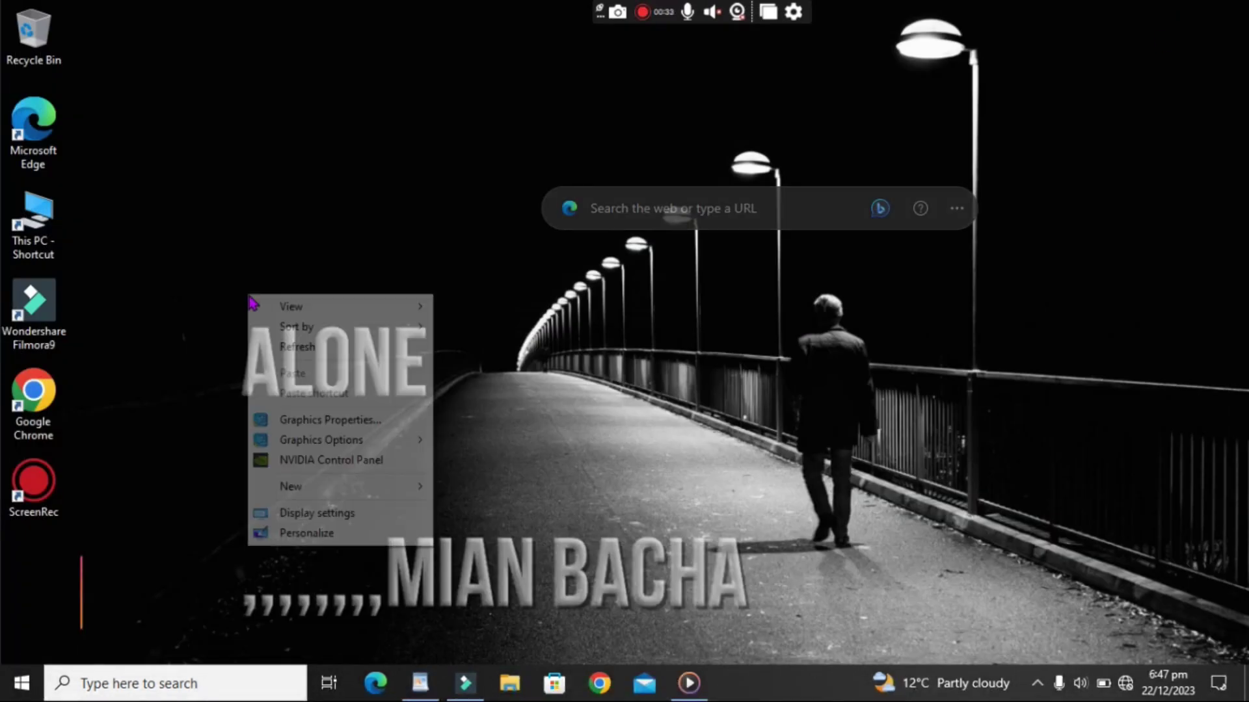
{"action": "left_click", "coordinate": [302, 359]}
{"action": "right_click", "coordinate": [301, 359]}
{"action": "mouse_move", "coordinate": [296, 327]}
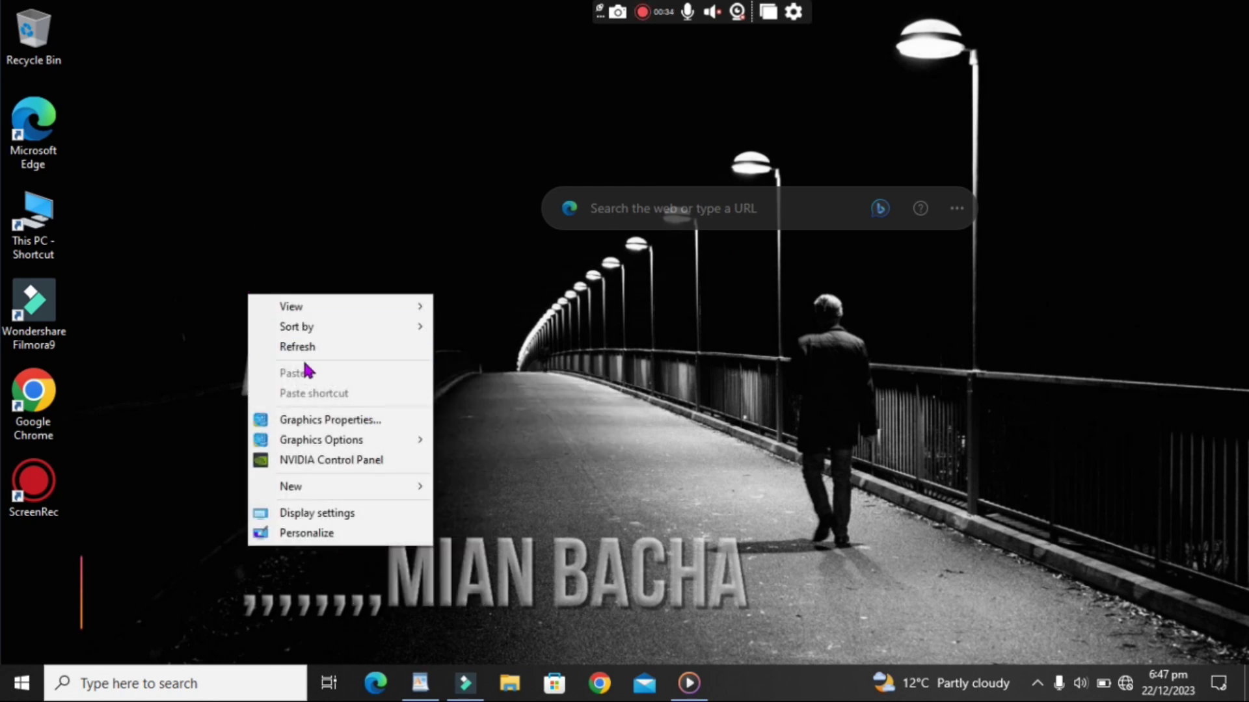
{"action": "left_click", "coordinate": [301, 346]}
{"action": "right_click", "coordinate": [300, 354]}
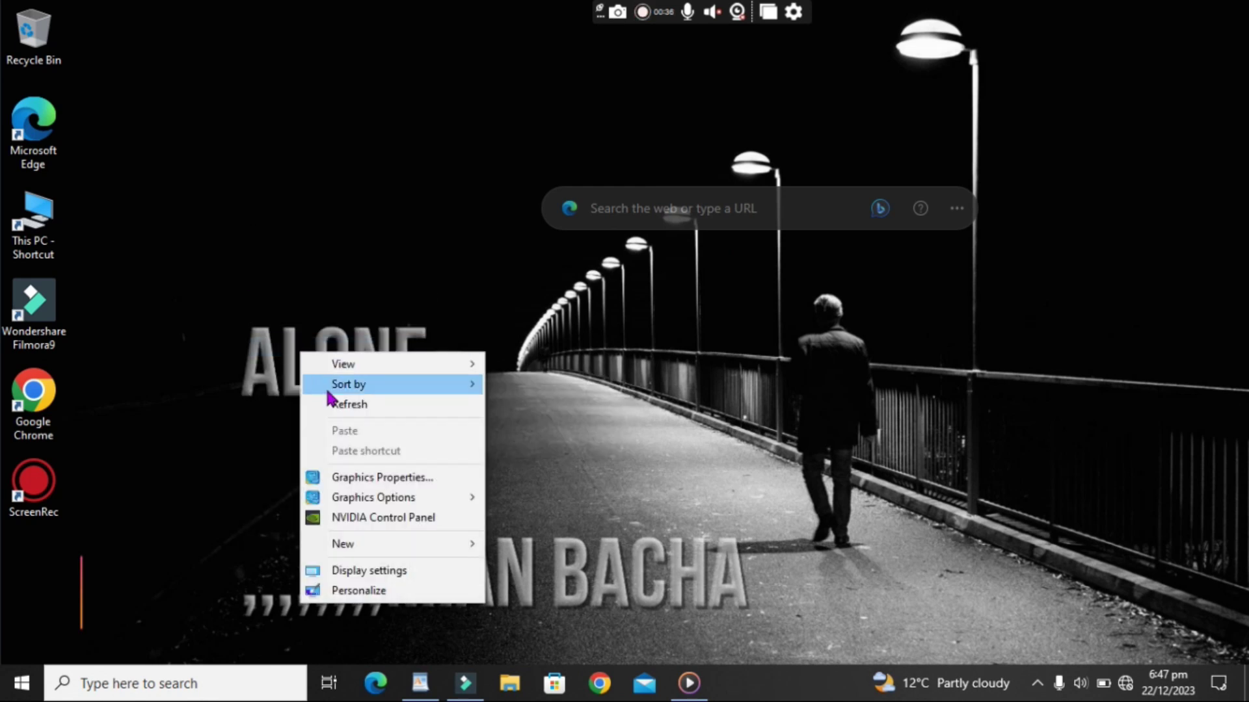
{"action": "left_click", "coordinate": [300, 354]}
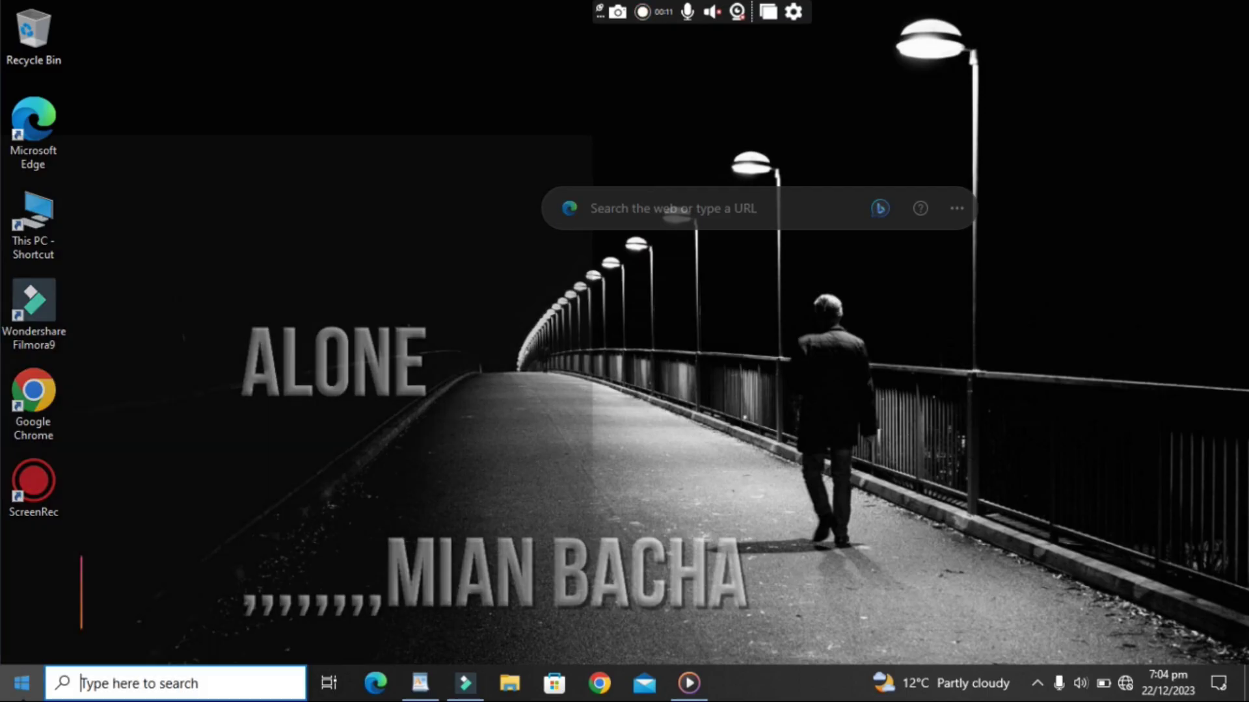
Go to Access work or school in Settings and try to connect an account
{"action": "key", "text": "super"}
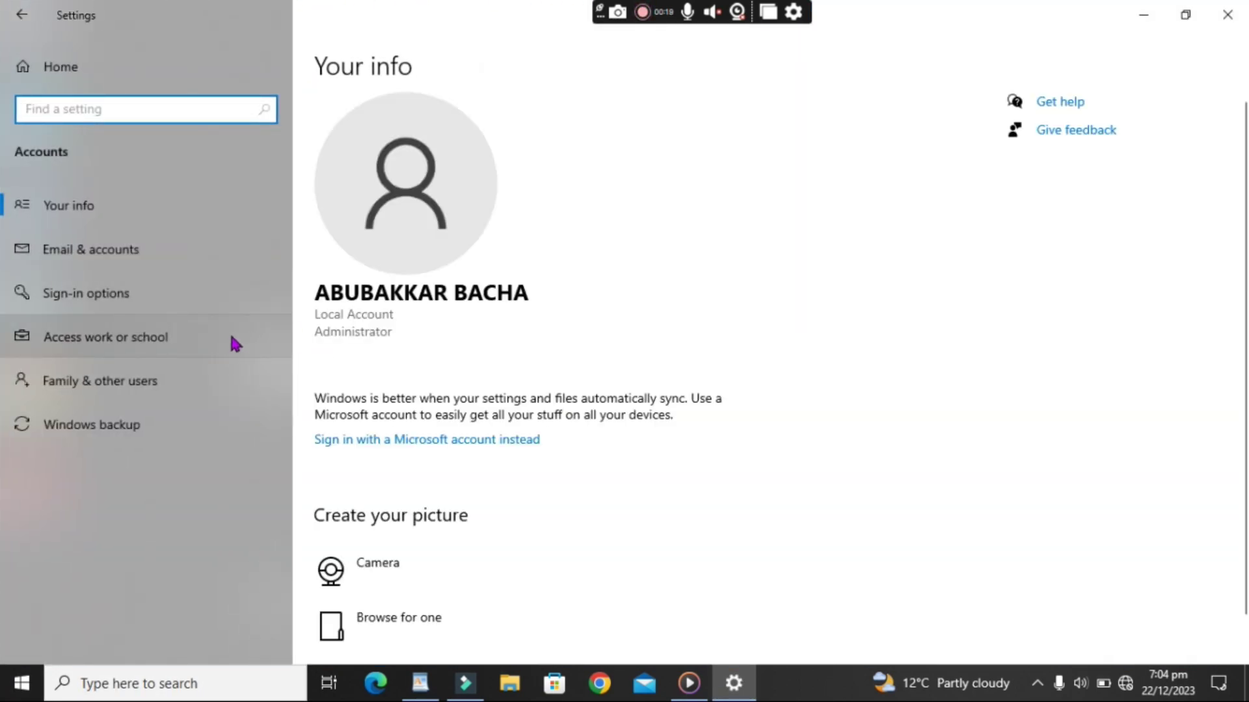
{"action": "left_click", "coordinate": [219, 342]}
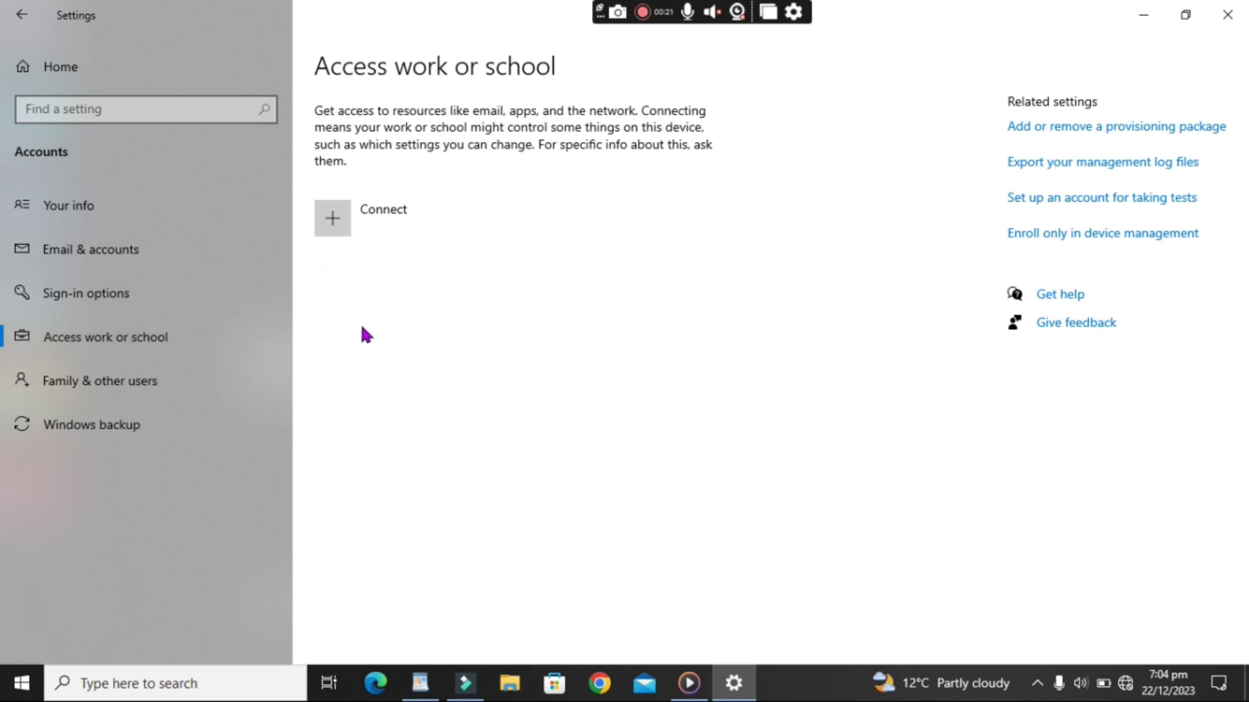
{"action": "left_click", "coordinate": [453, 230]}
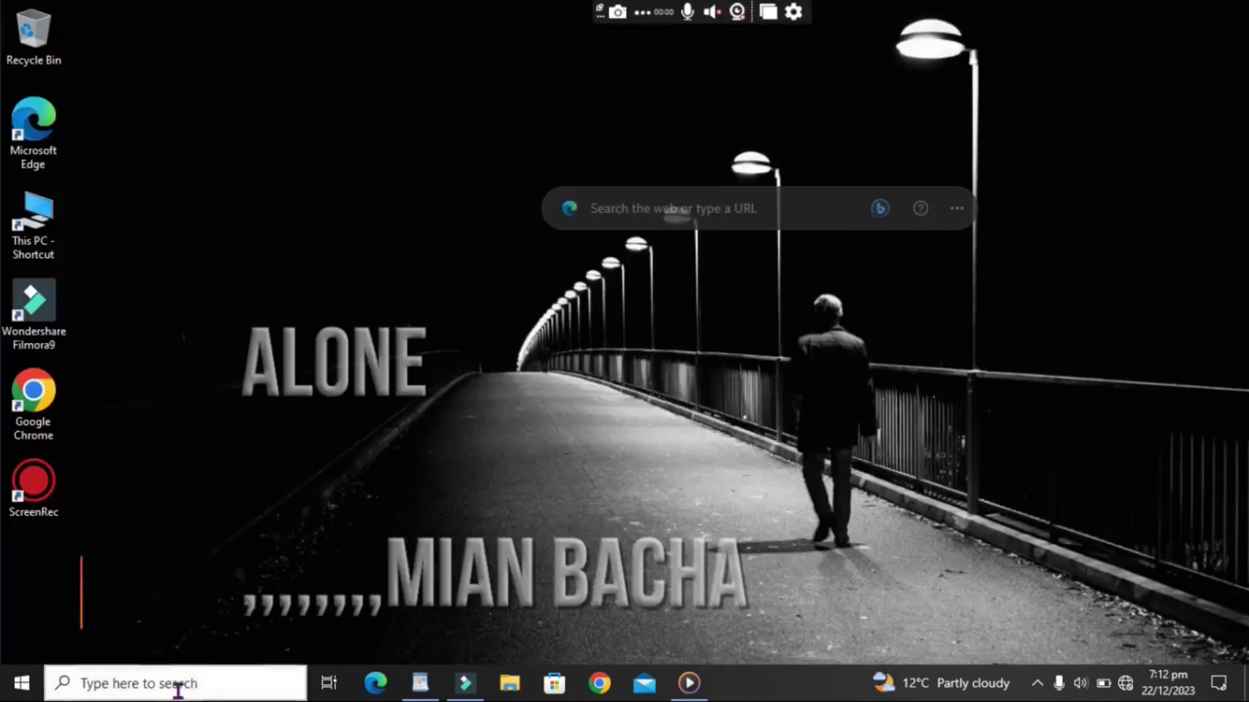
Launch Command Prompt and run ADMIN twice, both rejected as unrecognized
{"action": "left_click", "coordinate": [172, 683]}
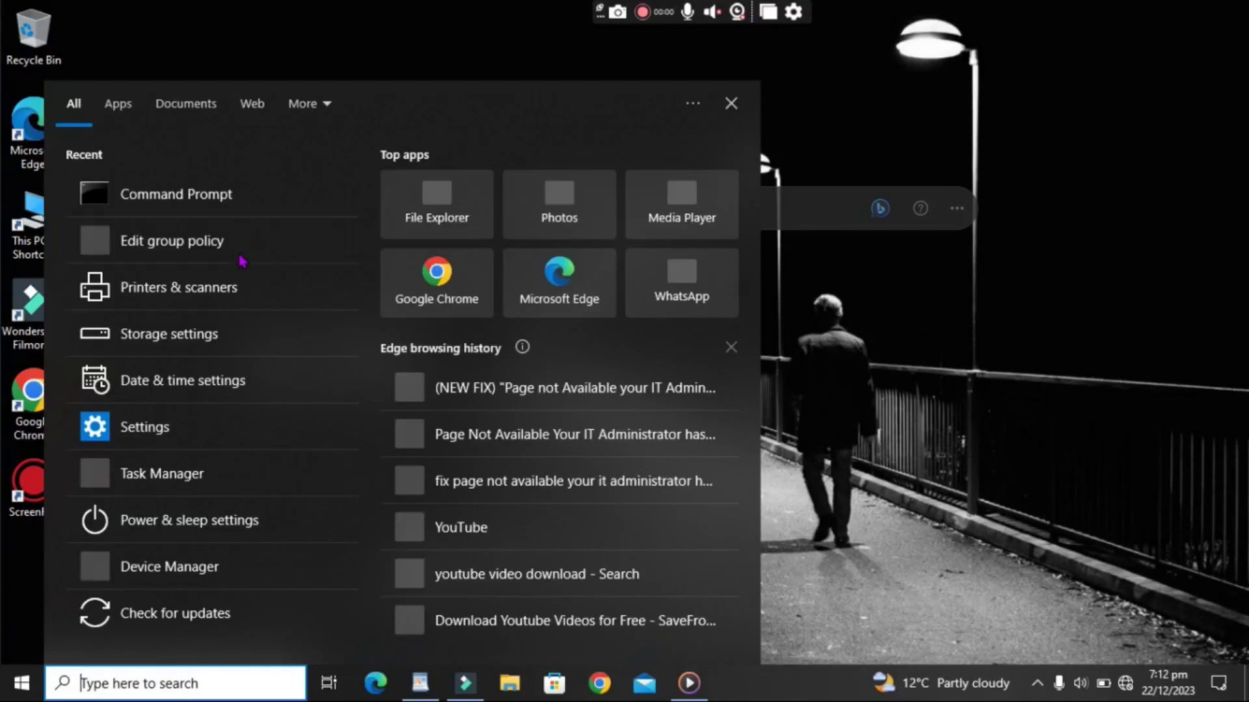
{"action": "left_click", "coordinate": [234, 215]}
{"action": "type", "text": "AD"}
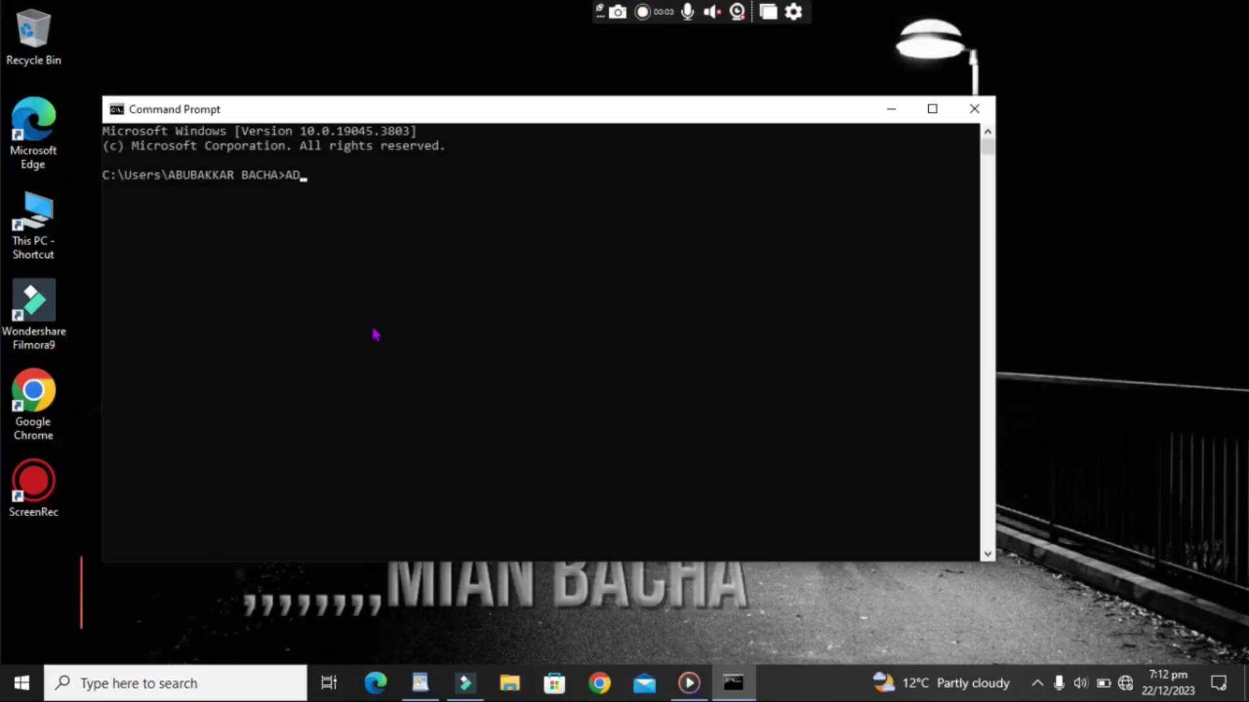
{"action": "type", "text": "MIN"}
{"action": "key", "text": "Return"}
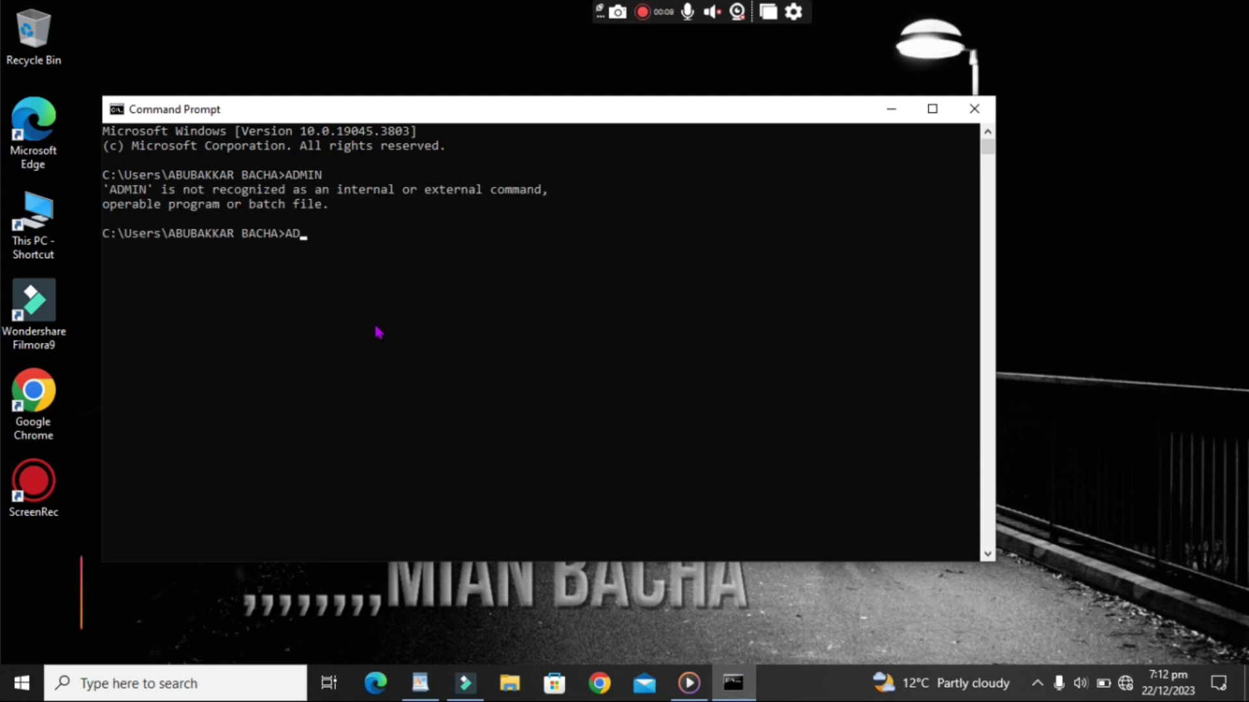
{"action": "key", "text": "Return"}
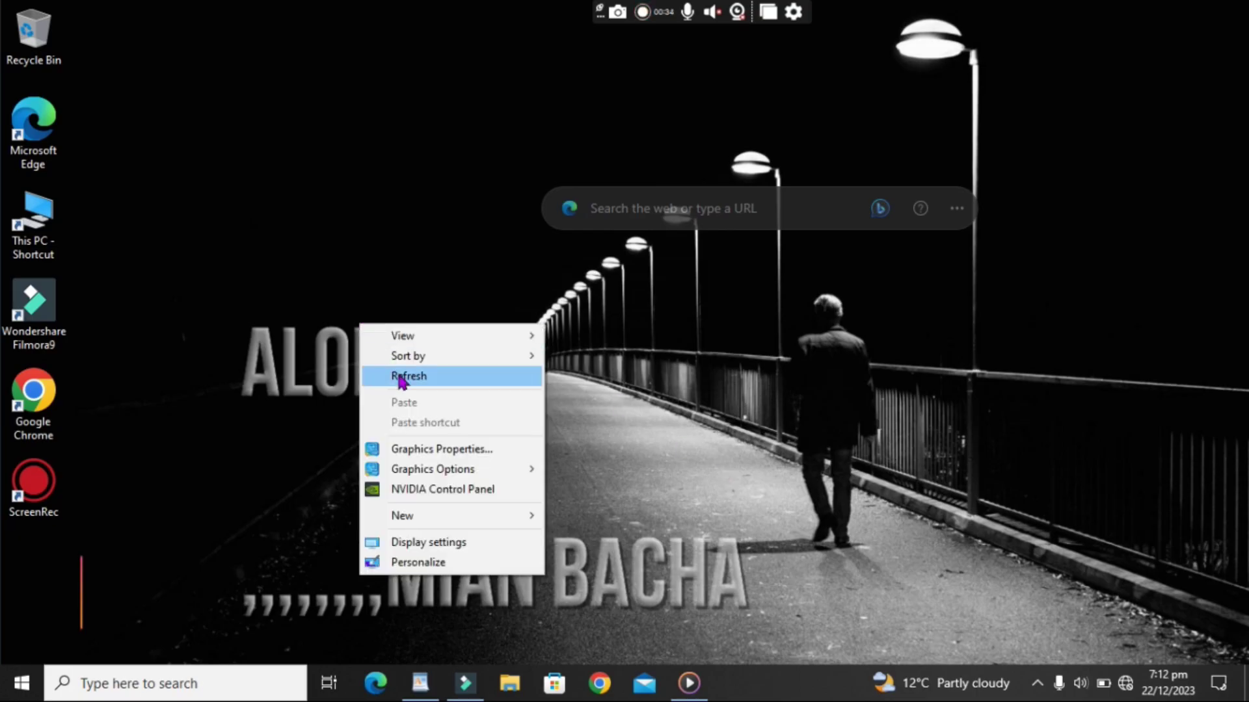
{"action": "left_click", "coordinate": [400, 376]}
{"action": "right_click", "coordinate": [349, 288]}
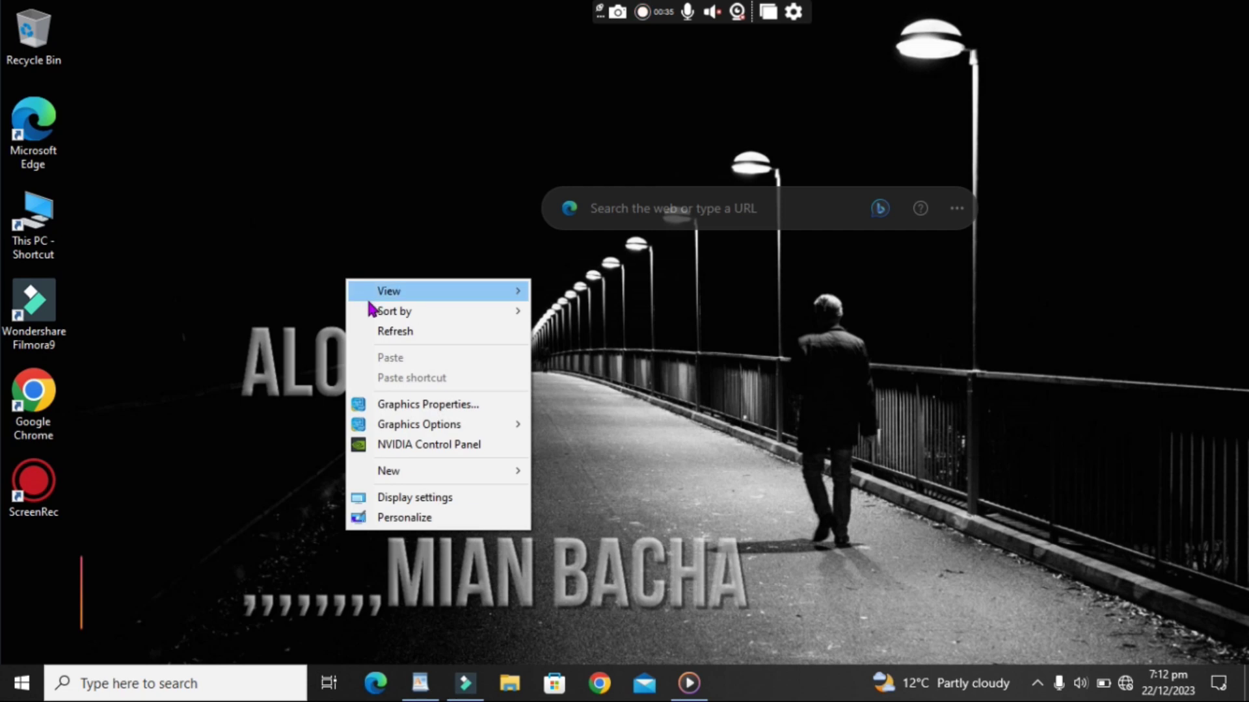
{"action": "left_click", "coordinate": [391, 332]}
{"action": "right_click", "coordinate": [386, 325]}
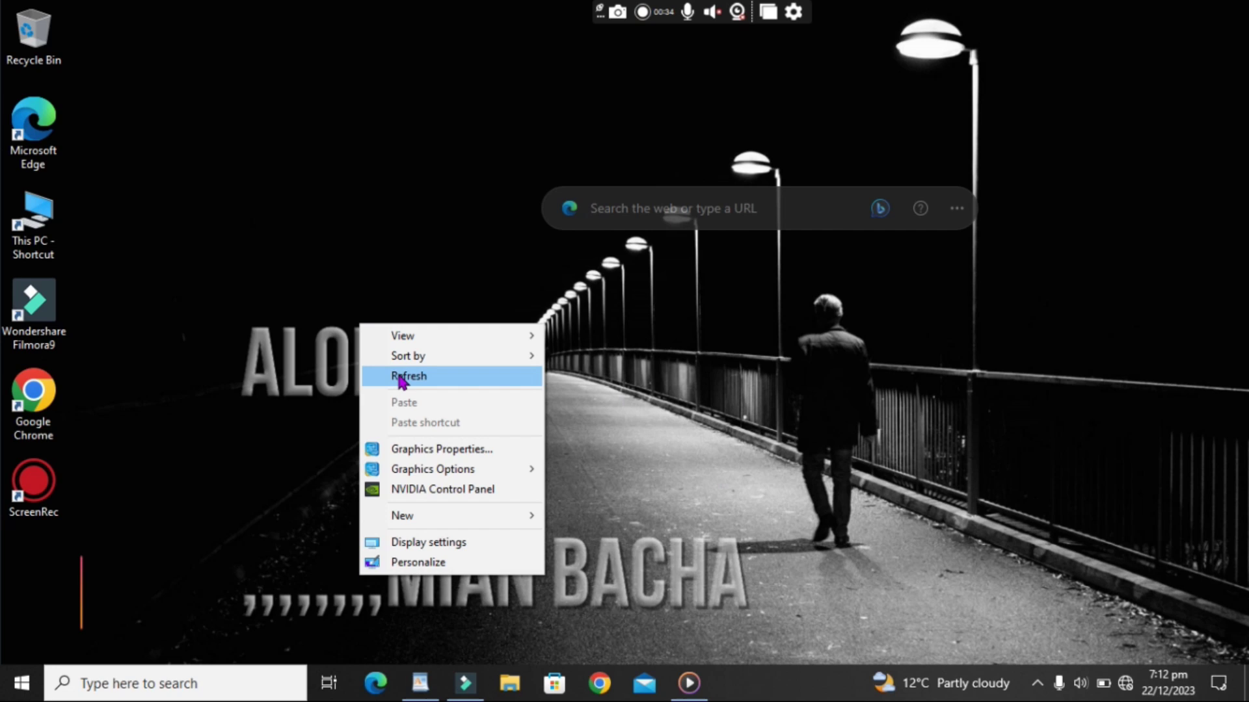
{"action": "left_click", "coordinate": [402, 376]}
{"action": "right_click", "coordinate": [350, 287]}
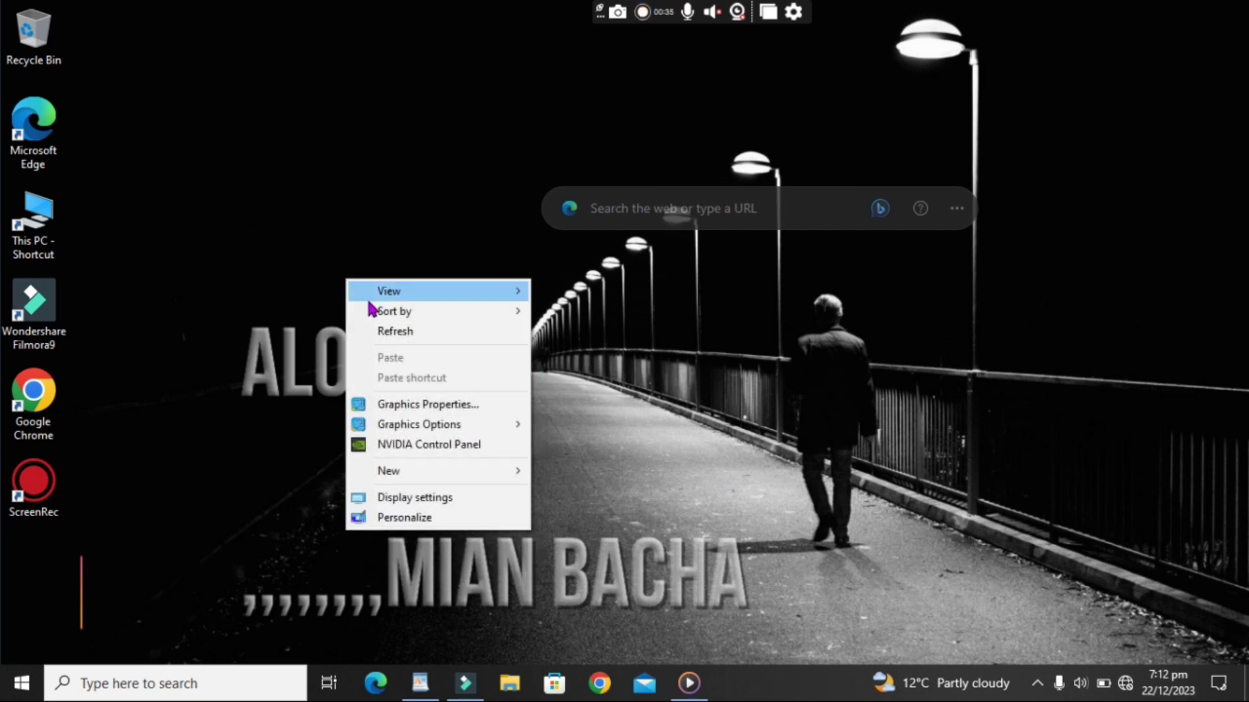
{"action": "left_click", "coordinate": [391, 331]}
{"action": "right_click", "coordinate": [386, 326]}
{"action": "left_click", "coordinate": [451, 385]}
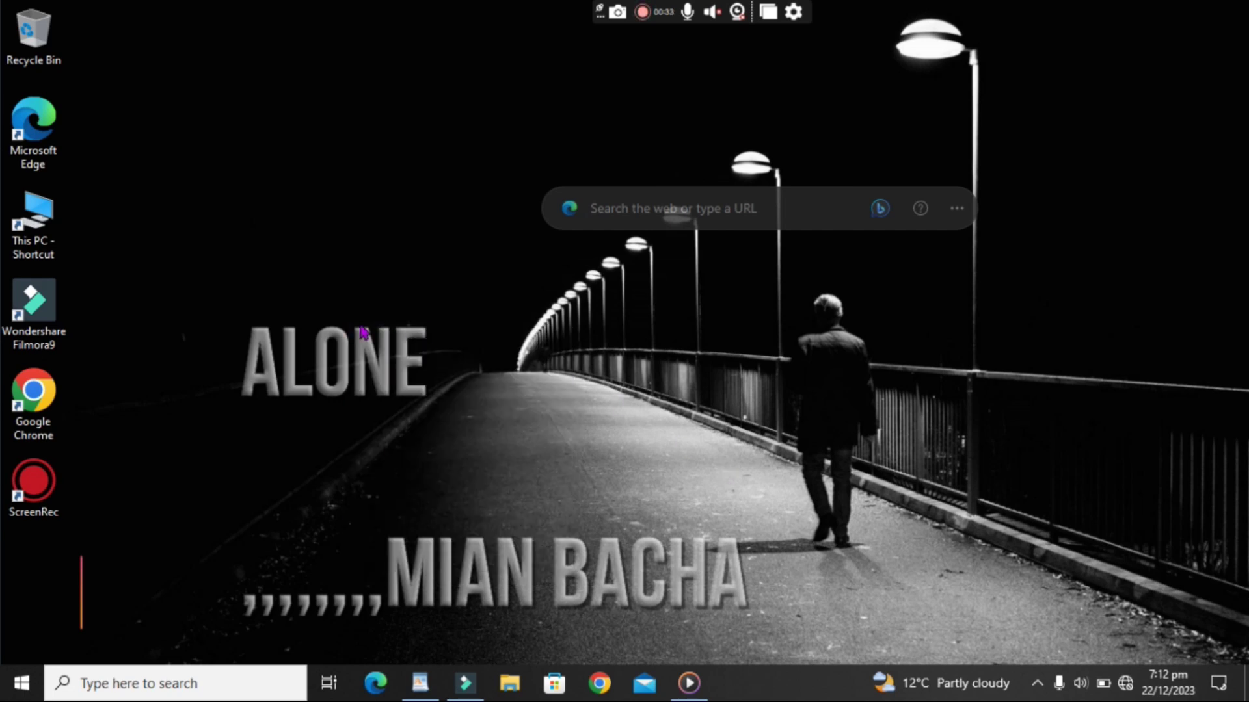